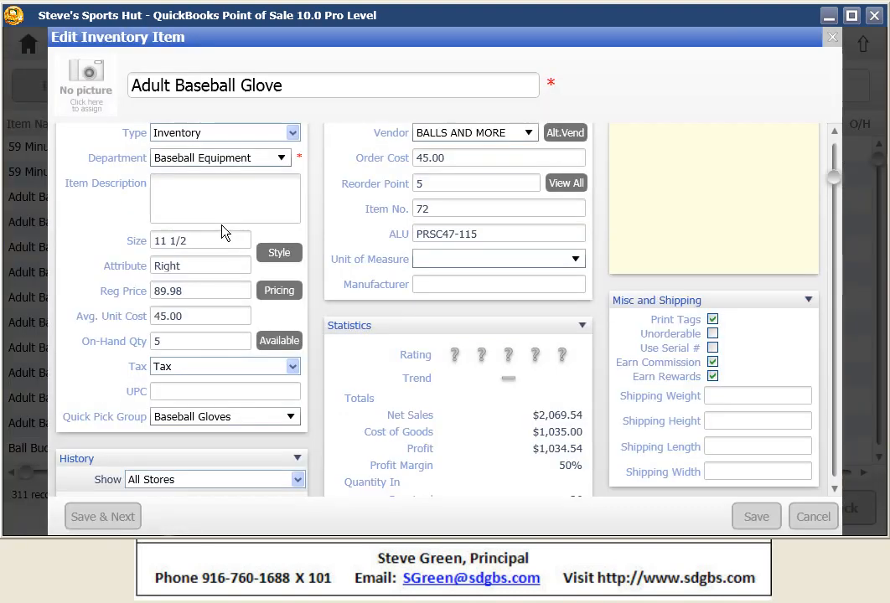
- Set the reorder point of the right-hand 11 1/2 Adult Baseball Glove to 6 and save the item
{"action": "left_click", "coordinate": [425, 181]}
{"action": "type", "text": "6"}
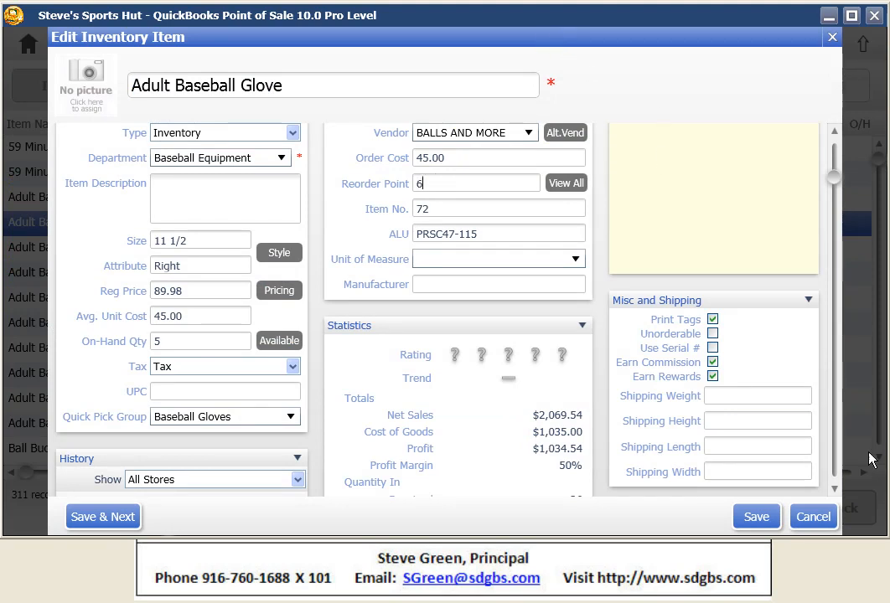
{"action": "left_click", "coordinate": [756, 517]}
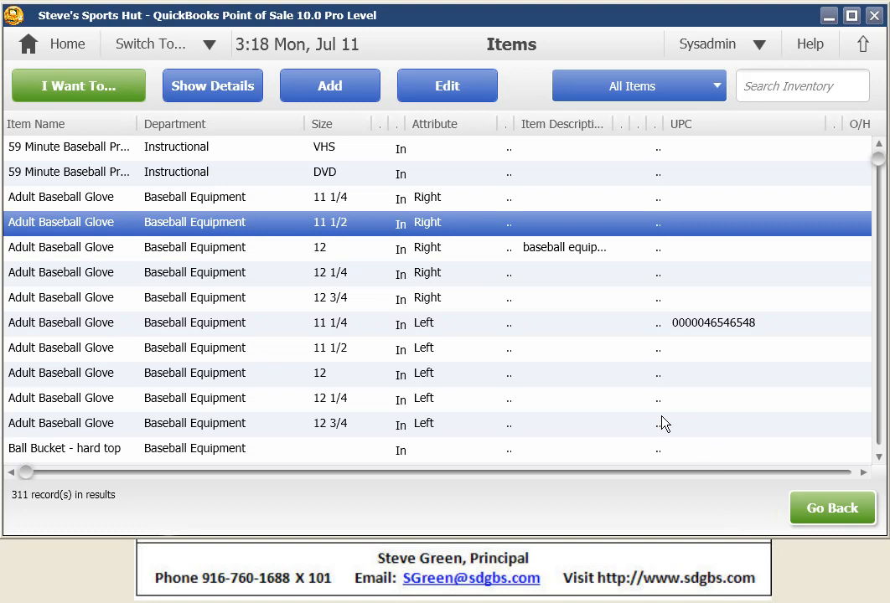
- Enter "modify" as the description of the left-hand 11 1/2 Adult Baseball Glove directly in the item list
{"action": "left_click", "coordinate": [591, 358]}
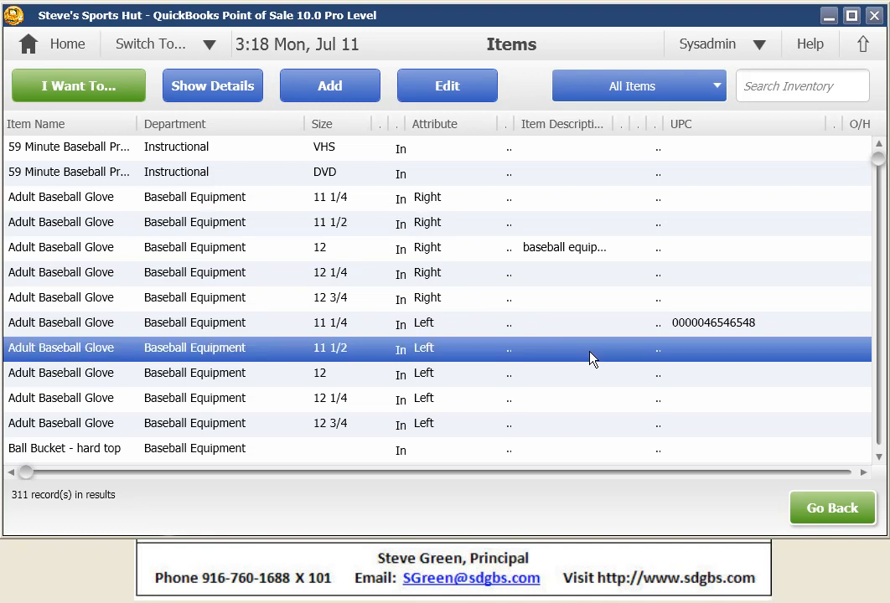
{"action": "left_click", "coordinate": [589, 351]}
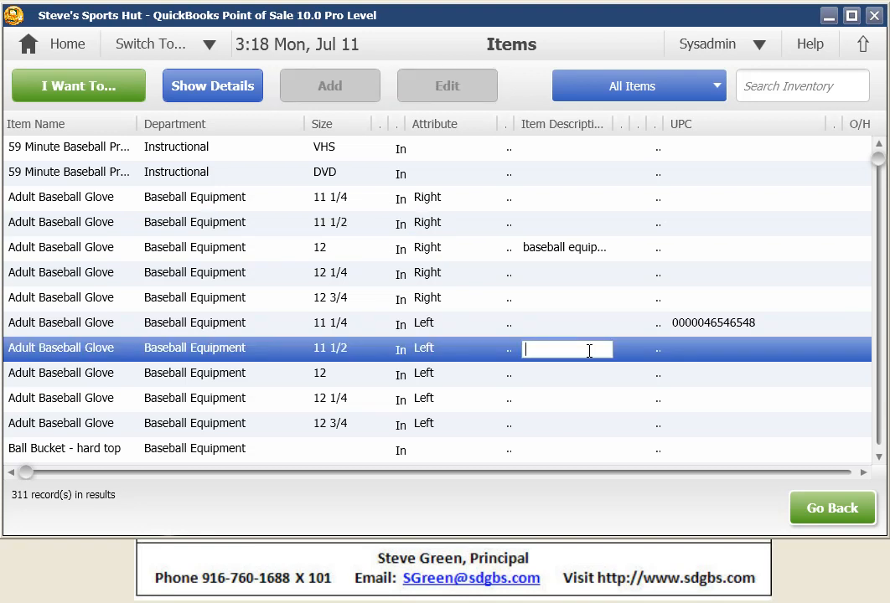
{"action": "type", "text": "akfjdklfj"}
{"action": "key", "text": "BackSpace"}
{"action": "key", "text": "BackSpace"}
{"action": "key", "text": "BackSpace"}
{"action": "key", "text": "BackSpace"}
{"action": "key", "text": "BackSpace"}
{"action": "key", "text": "BackSpace"}
{"action": "key", "text": "BackSpace"}
{"action": "key", "text": "BackSpace"}
{"action": "key", "text": "BackSpace"}
{"action": "type", "text": "modify"}
{"action": "key", "text": "Down"}
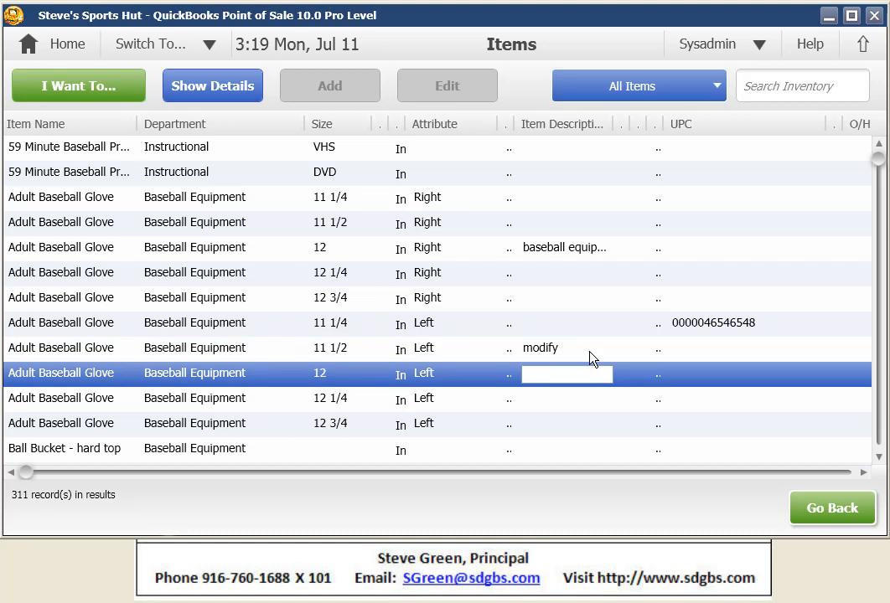
- Clear the description of the left-hand 11 1/2 Adult Baseball Glove directly in the item list
{"action": "key", "text": "Down"}
{"action": "key", "text": "Up"}
{"action": "key", "text": "Up"}
{"action": "key", "text": "Up"}
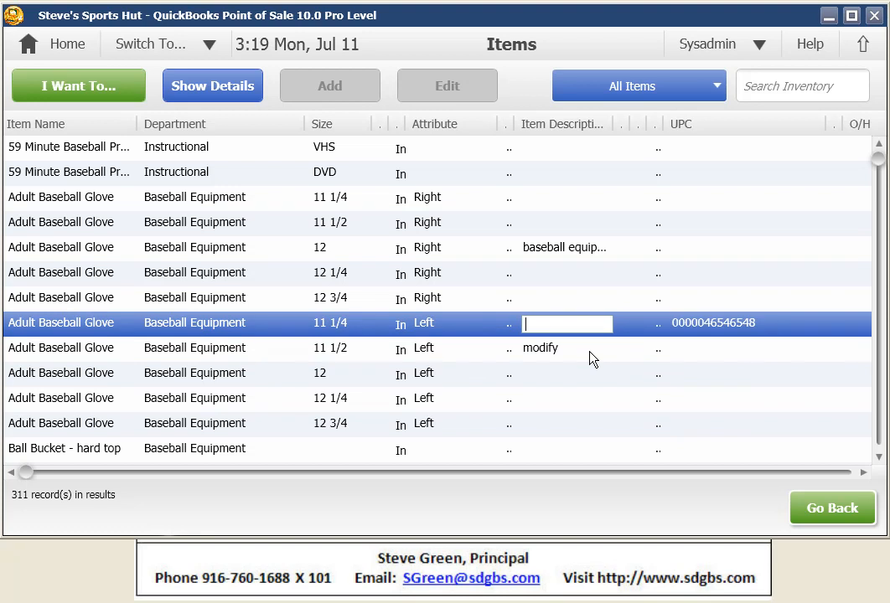
{"action": "left_click", "coordinate": [589, 351]}
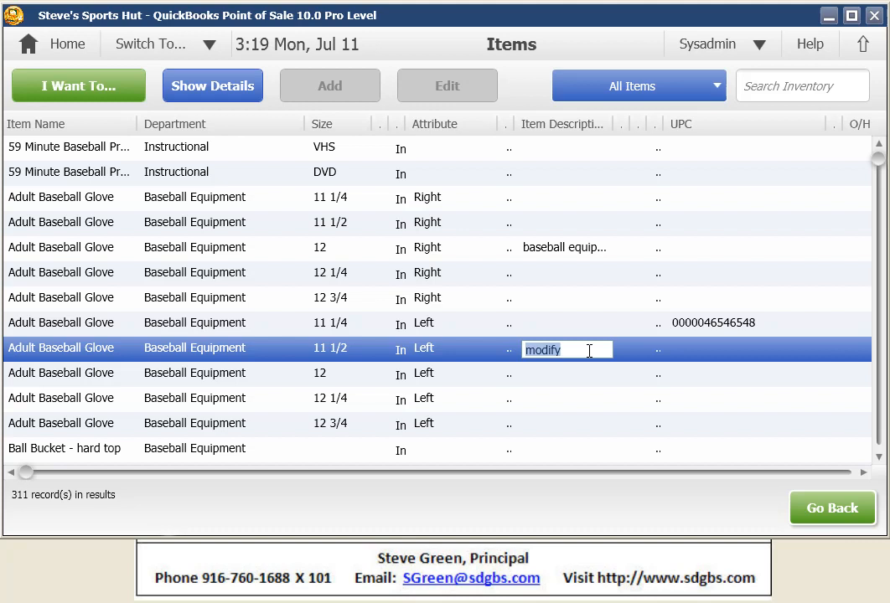
{"action": "key", "text": "Delete"}
{"action": "key", "text": "Down"}
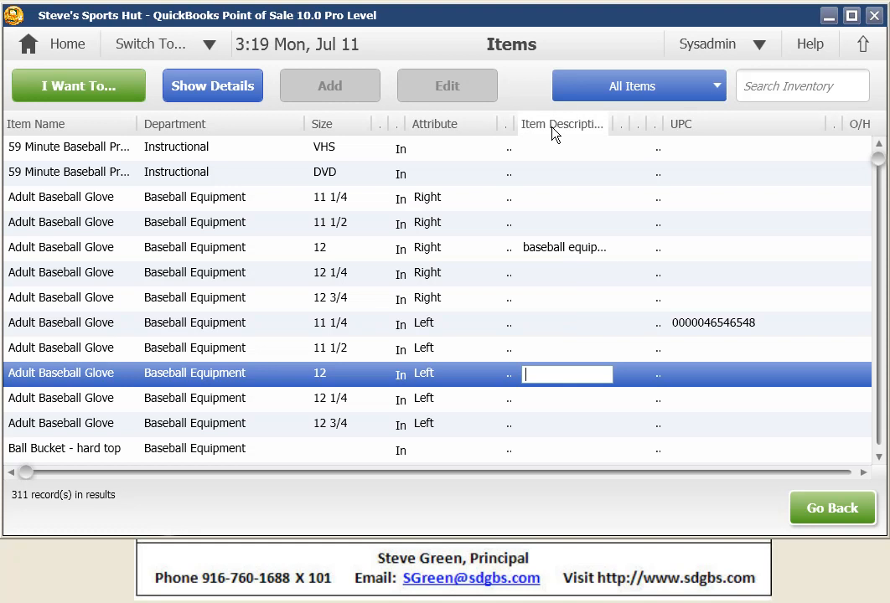
- Open the left-hand size 12 Adult Baseball Glove in the full edit form and close it without changes
{"action": "left_click", "coordinate": [610, 94]}
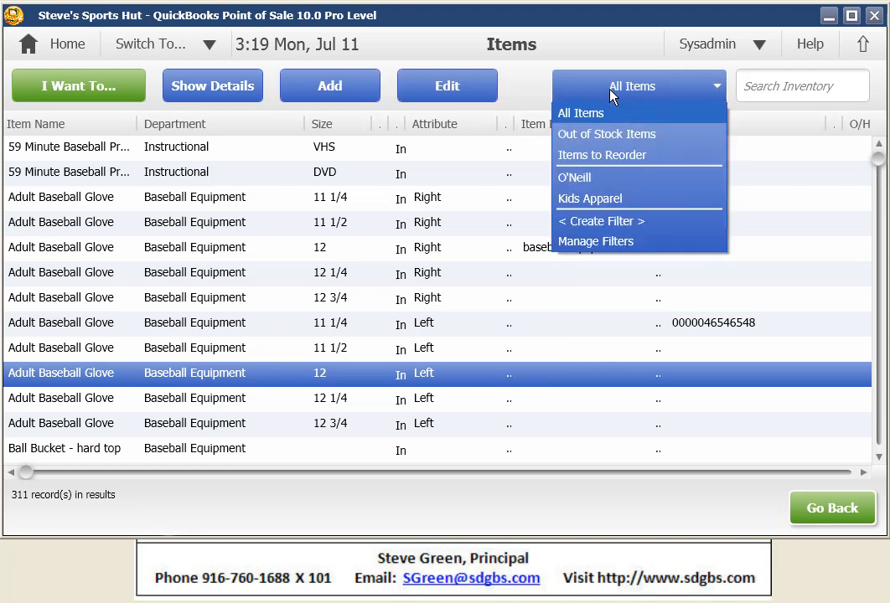
{"action": "left_click", "coordinate": [438, 90]}
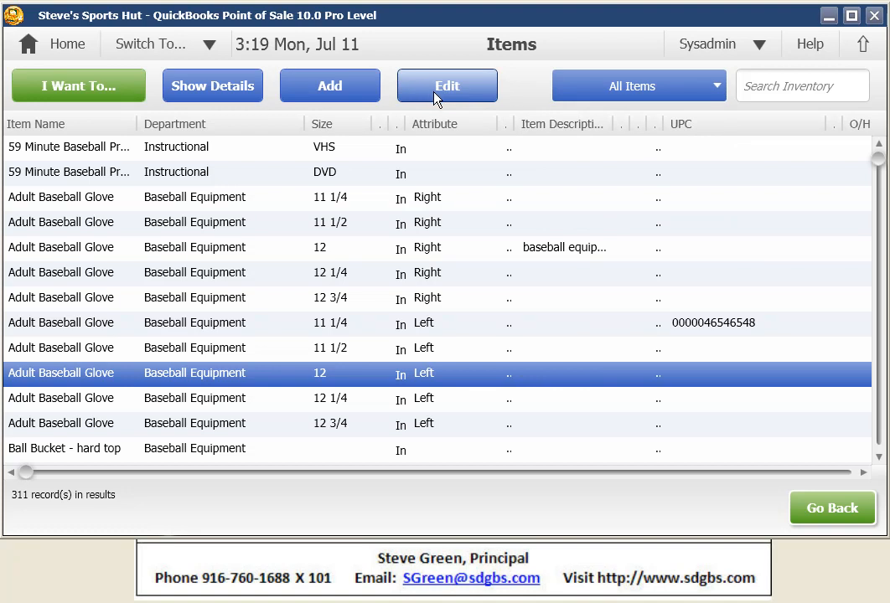
{"action": "left_click", "coordinate": [438, 90]}
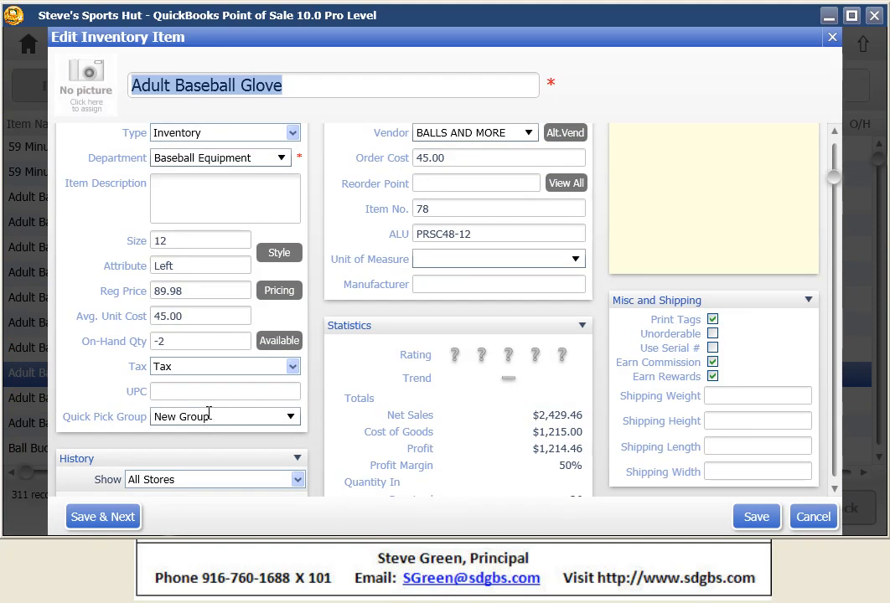
{"action": "left_click", "coordinate": [831, 40]}
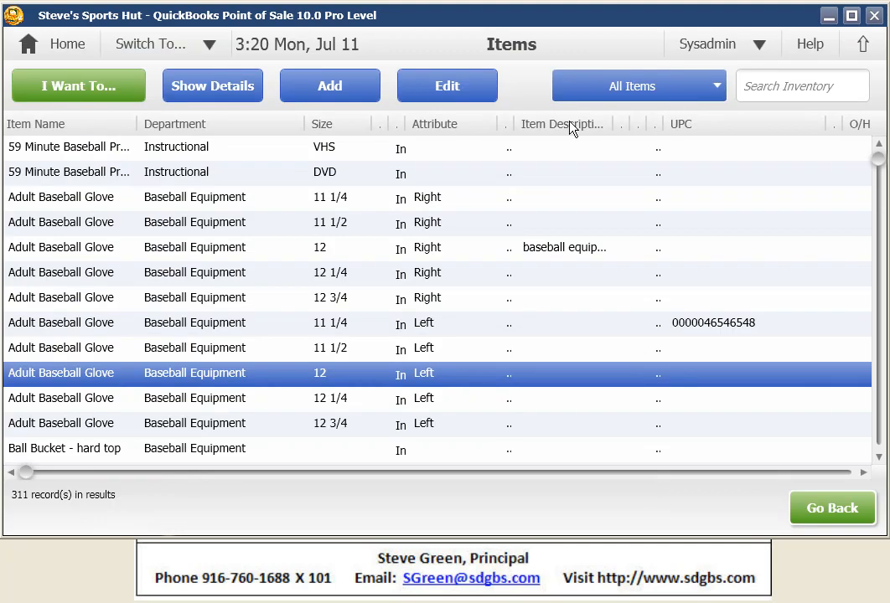
- Examine which columns can be shown in the item list and leave the selection as it is
{"action": "right_click", "coordinate": [273, 131]}
{"action": "left_click", "coordinate": [293, 134]}
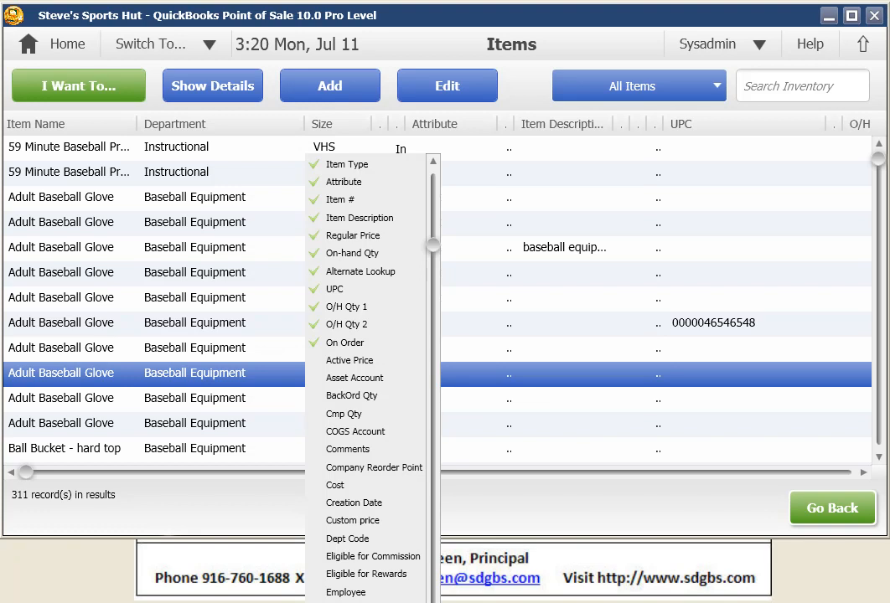
{"action": "scroll", "coordinate": [369, 377], "scroll_direction": "down", "scroll_amount": 5}
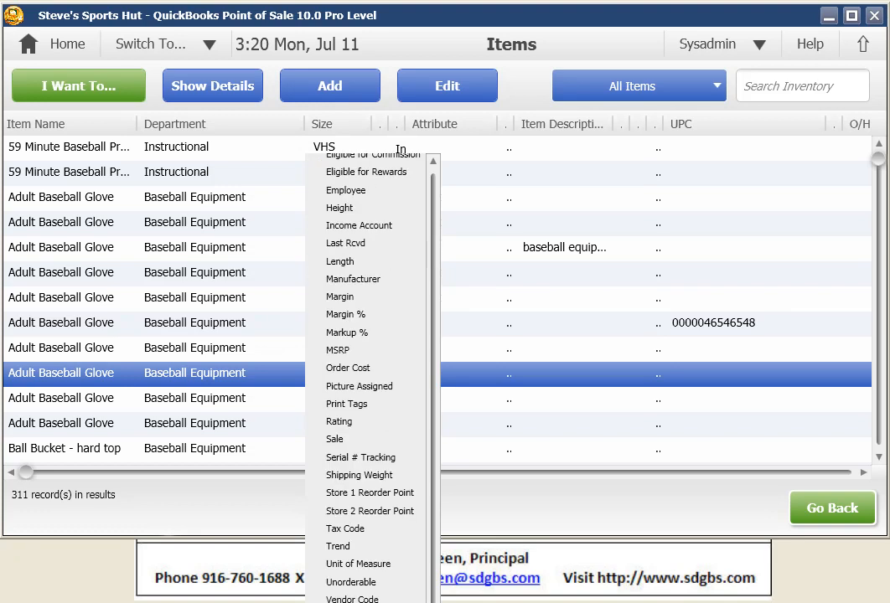
{"action": "left_click", "coordinate": [521, 93]}
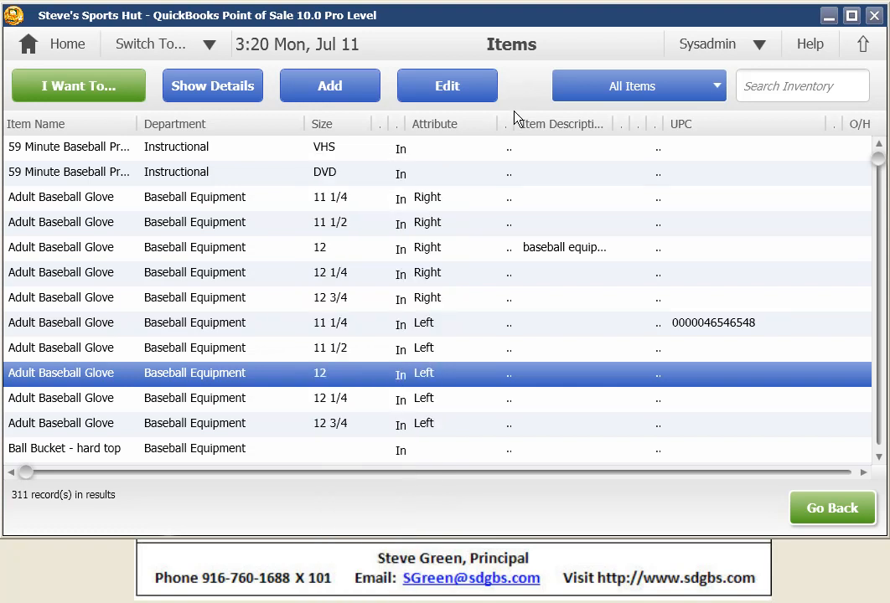
- Return to the home screen, run the Customer List report and open the fifth customer's record from it
{"action": "left_click", "coordinate": [56, 50]}
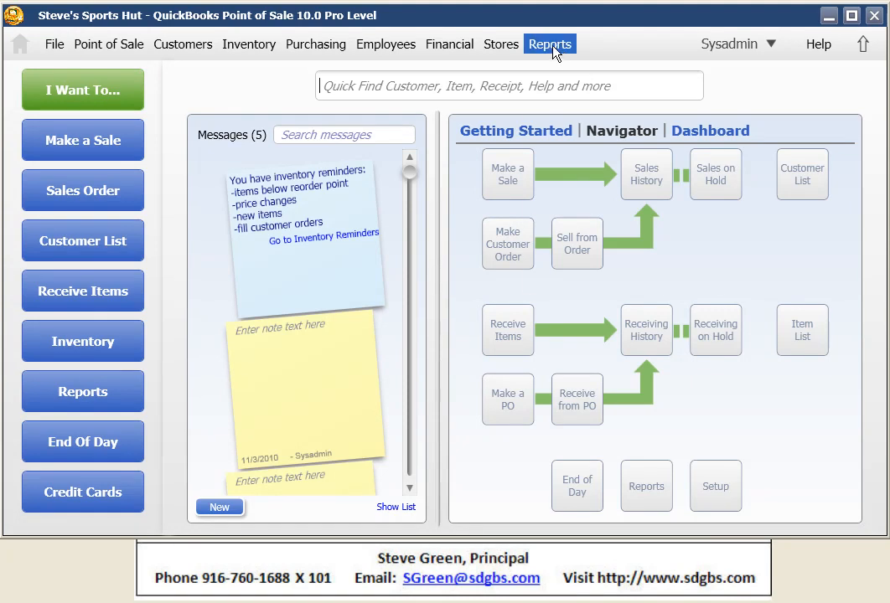
{"action": "left_click", "coordinate": [550, 45]}
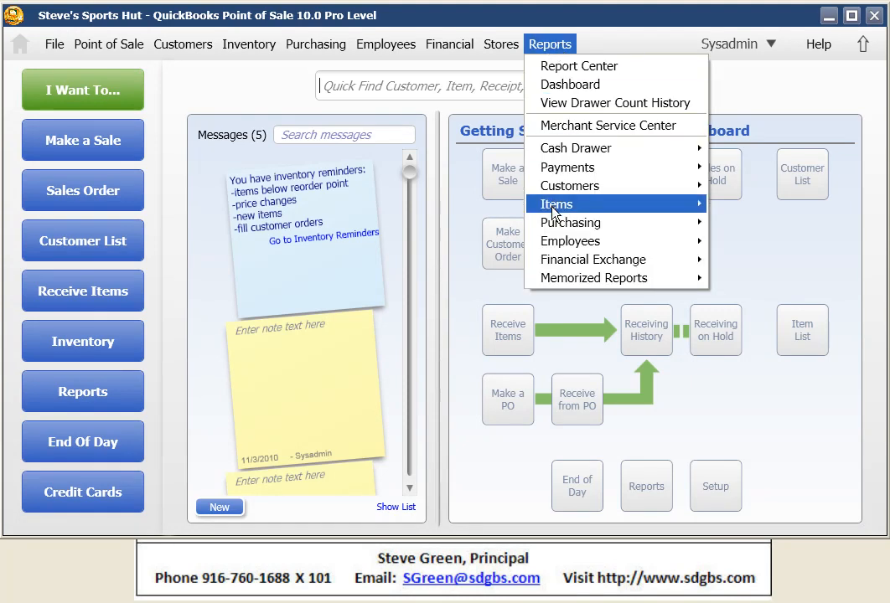
{"action": "mouse_move", "coordinate": [552, 211]}
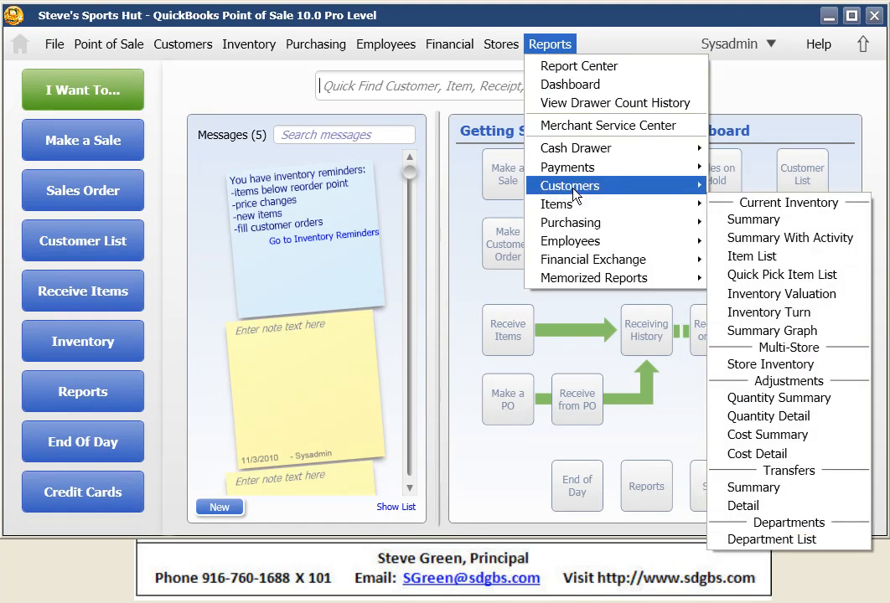
{"action": "mouse_move", "coordinate": [575, 195]}
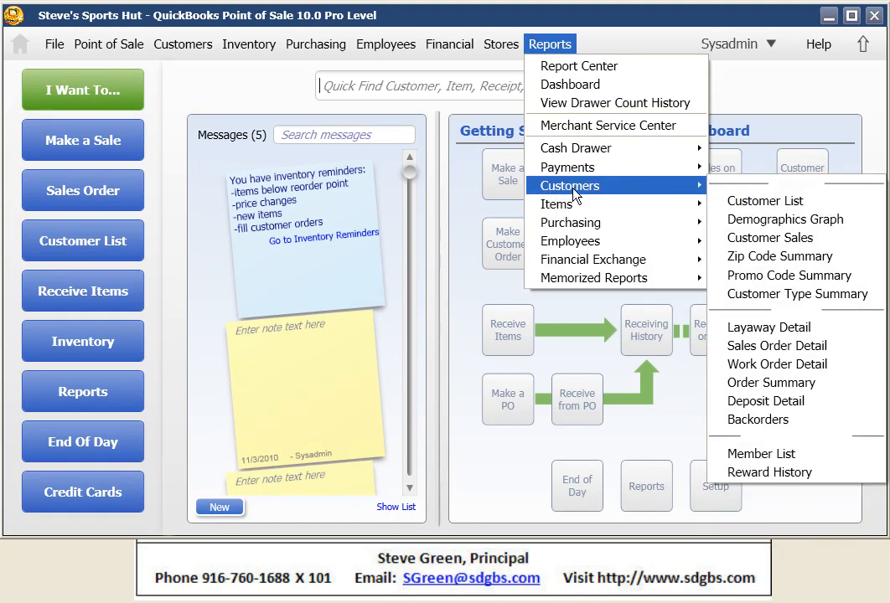
{"action": "left_click", "coordinate": [744, 207]}
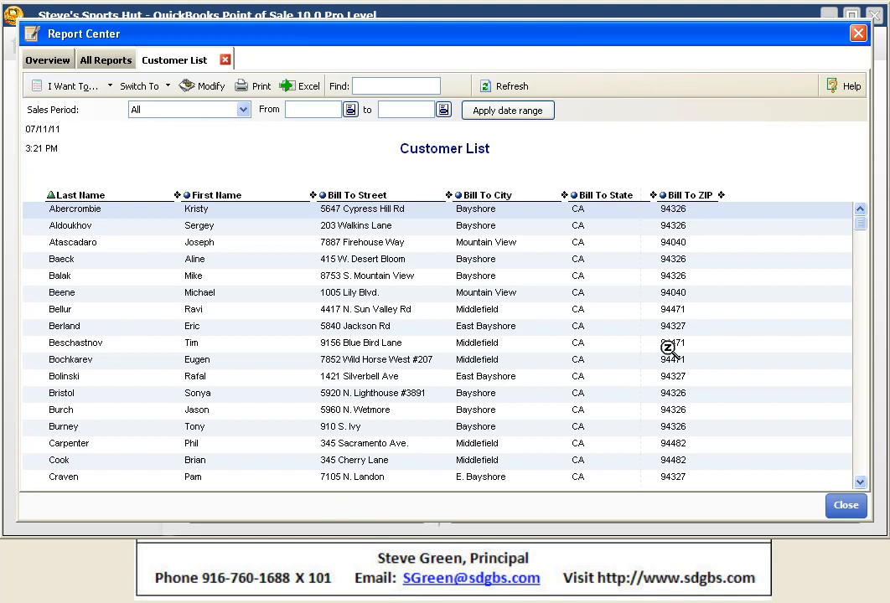
{"action": "double_click", "coordinate": [193, 279]}
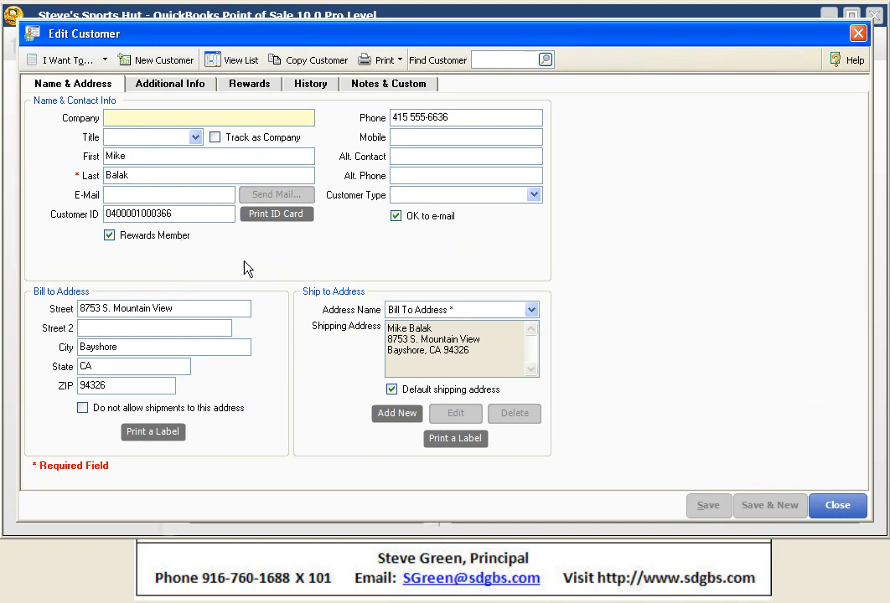
- Switch from the customer record to the expanded customer list and turn list editing on
{"action": "left_click", "coordinate": [247, 67]}
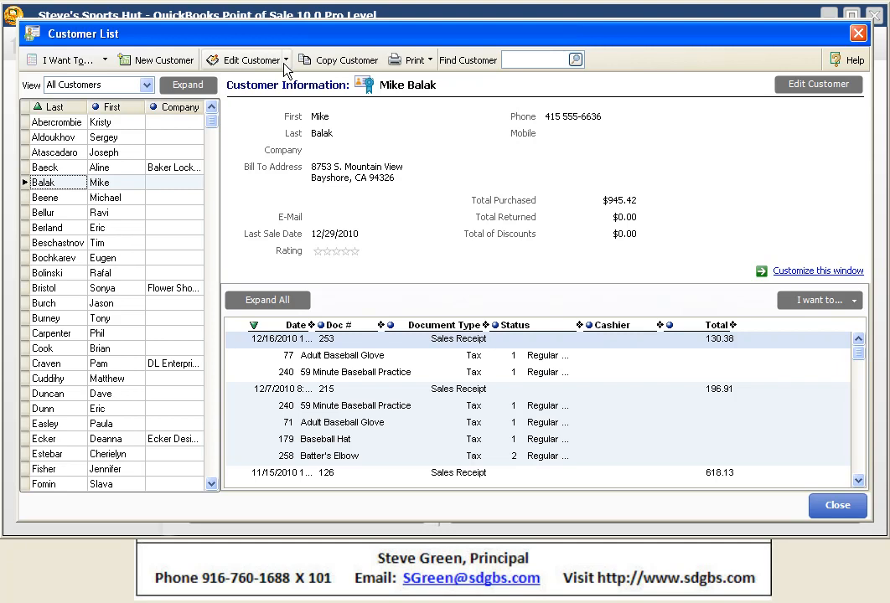
{"action": "left_click", "coordinate": [189, 84]}
{"action": "left_click", "coordinate": [286, 60]}
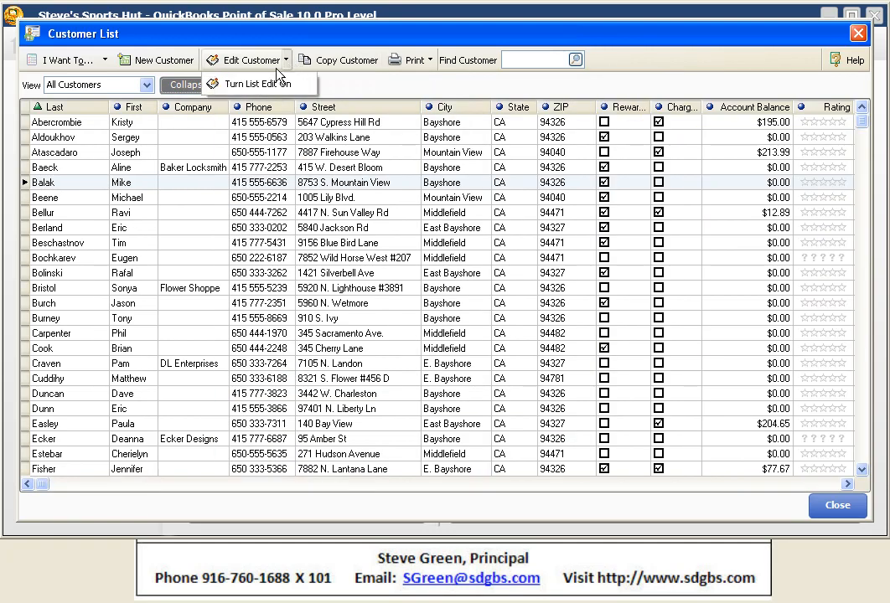
{"action": "left_click", "coordinate": [254, 84]}
{"action": "left_click", "coordinate": [453, 375]}
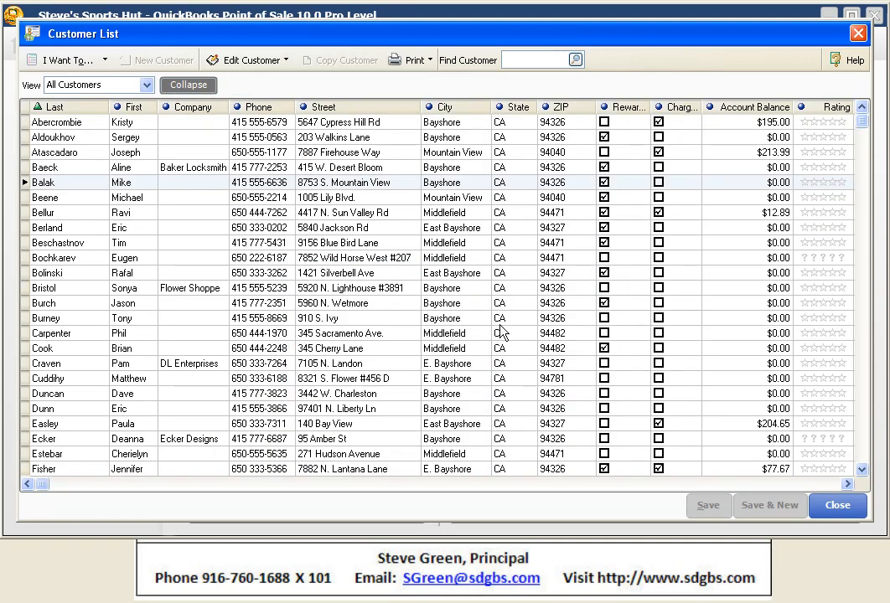
- Change the fifteenth customer's city to "new city" directly in the list and move on to the next customer
{"action": "left_click", "coordinate": [454, 335]}
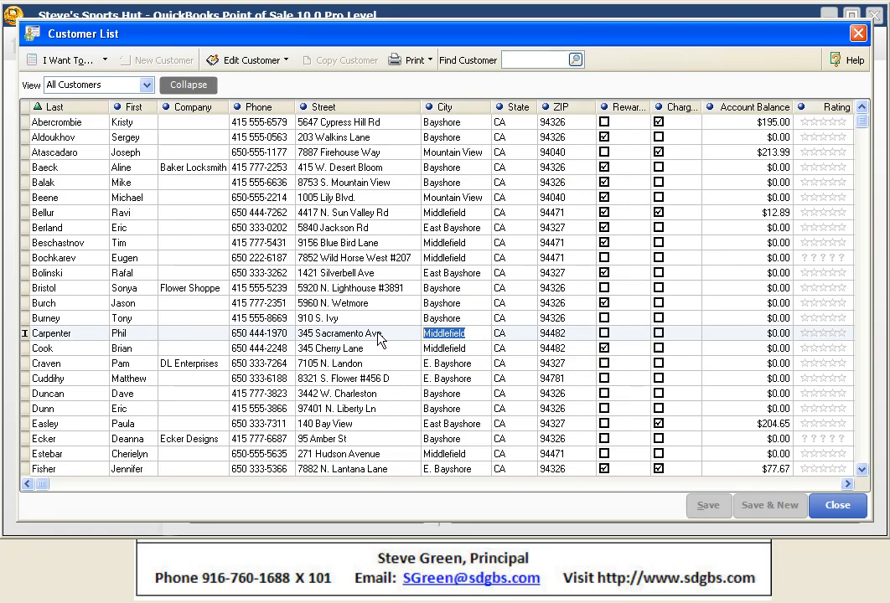
{"action": "type", "text": "new city"}
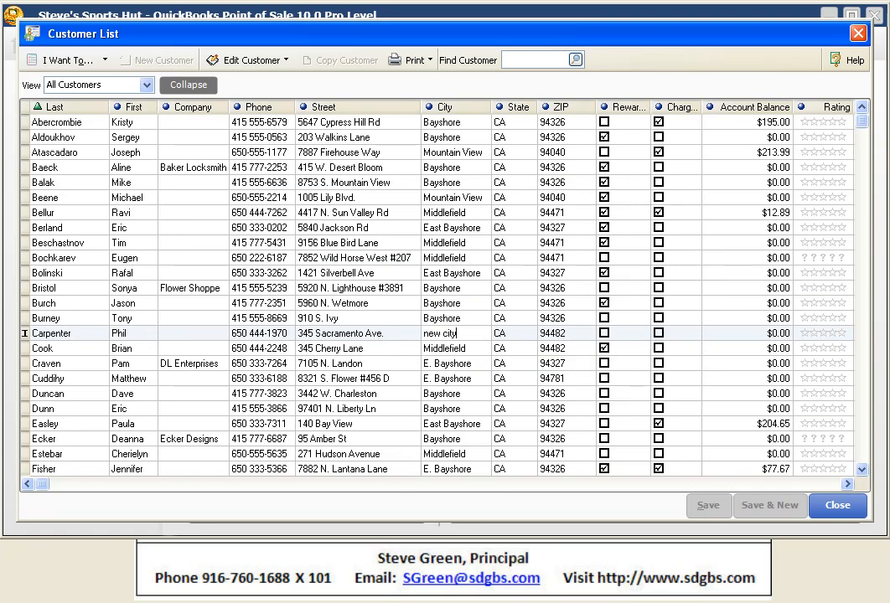
{"action": "key", "text": "Down"}
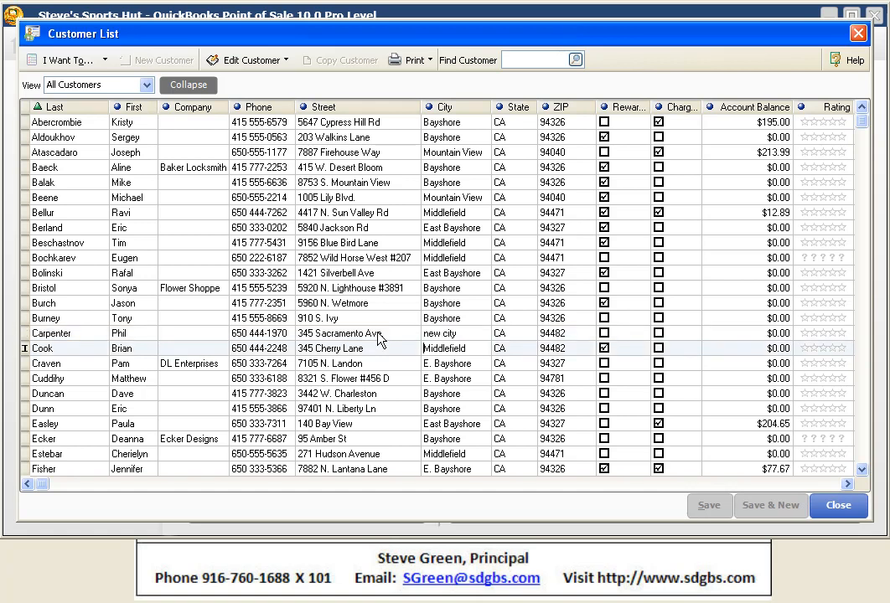
- Change the fifteenth customer's city back to Middlefield in the list
{"action": "key", "text": "Up"}
{"action": "key", "text": "Delete"}
{"action": "key", "text": "Delete"}
{"action": "key", "text": "Delete"}
{"action": "key", "text": "Delete"}
{"action": "key", "text": "Delete"}
{"action": "key", "text": "Delete"}
{"action": "key", "text": "Delete"}
{"action": "key", "text": "Delete"}
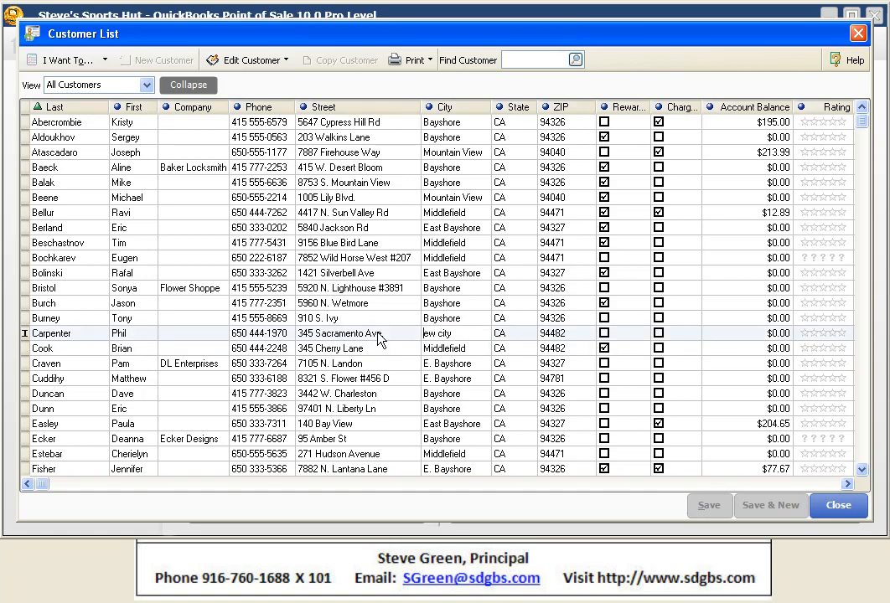
{"action": "type", "text": "ddlefield"}
- Close the customer list and discard the unsaved changes to the customer
{"action": "left_click", "coordinate": [842, 510]}
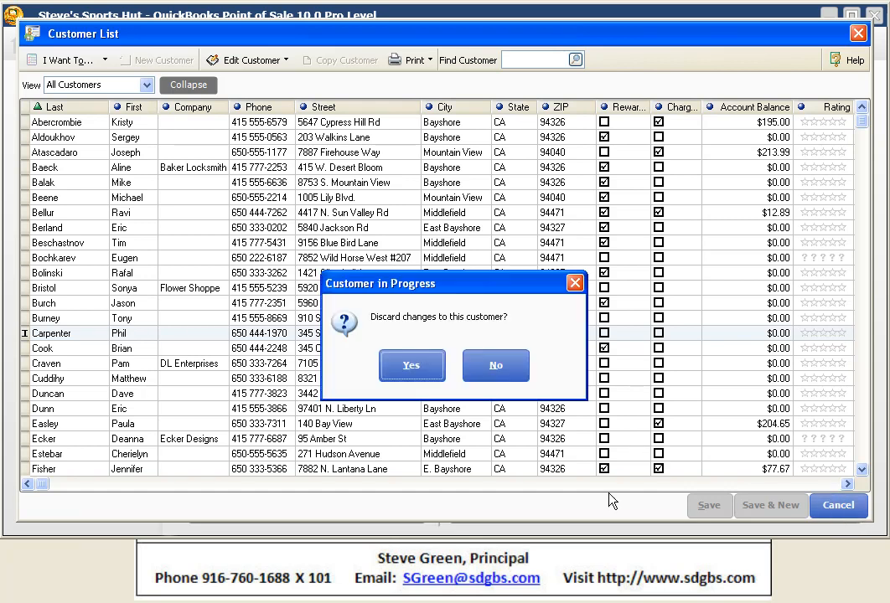
{"action": "left_click", "coordinate": [412, 366]}
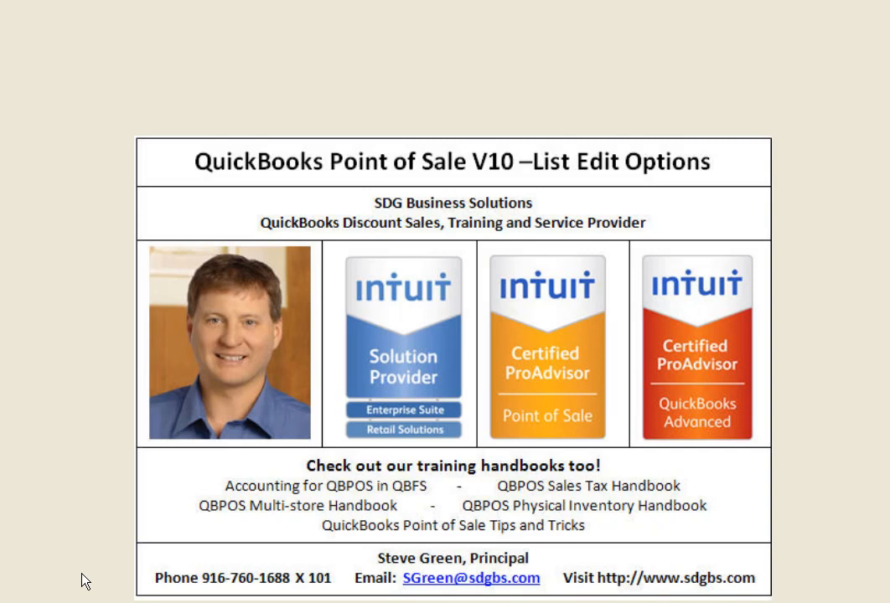